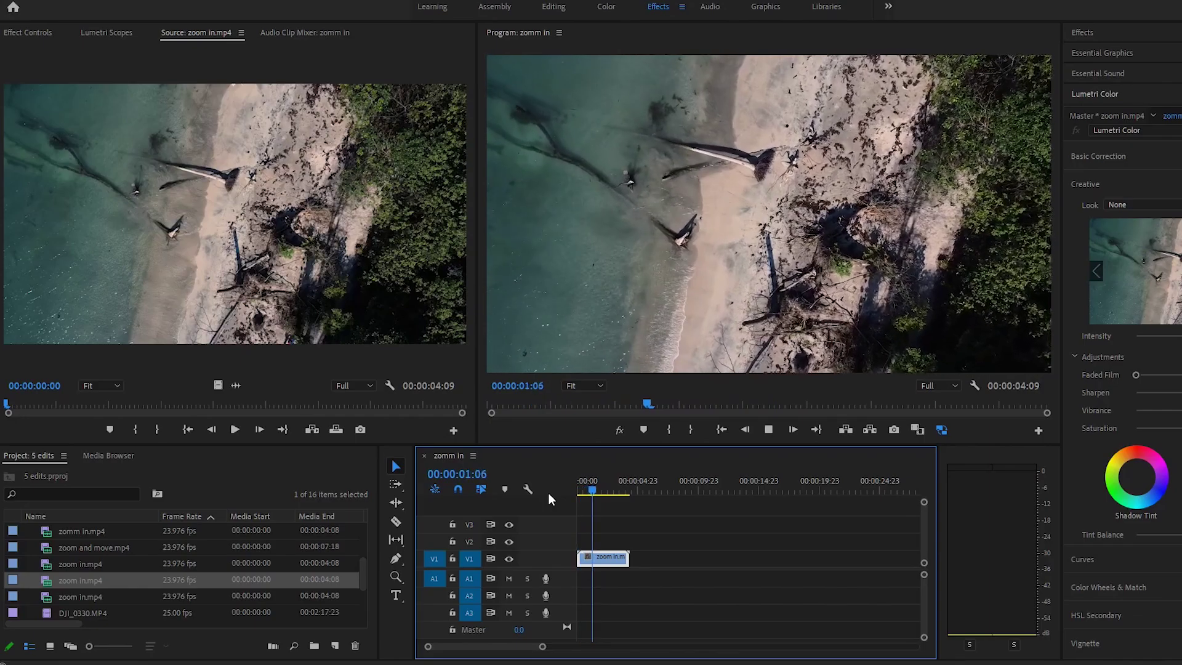
Stop playback, rewind to the start, and place a copy of the zoom in clip right after the original on V1
{"action": "key", "text": "space"}
{"action": "key", "text": "Home"}
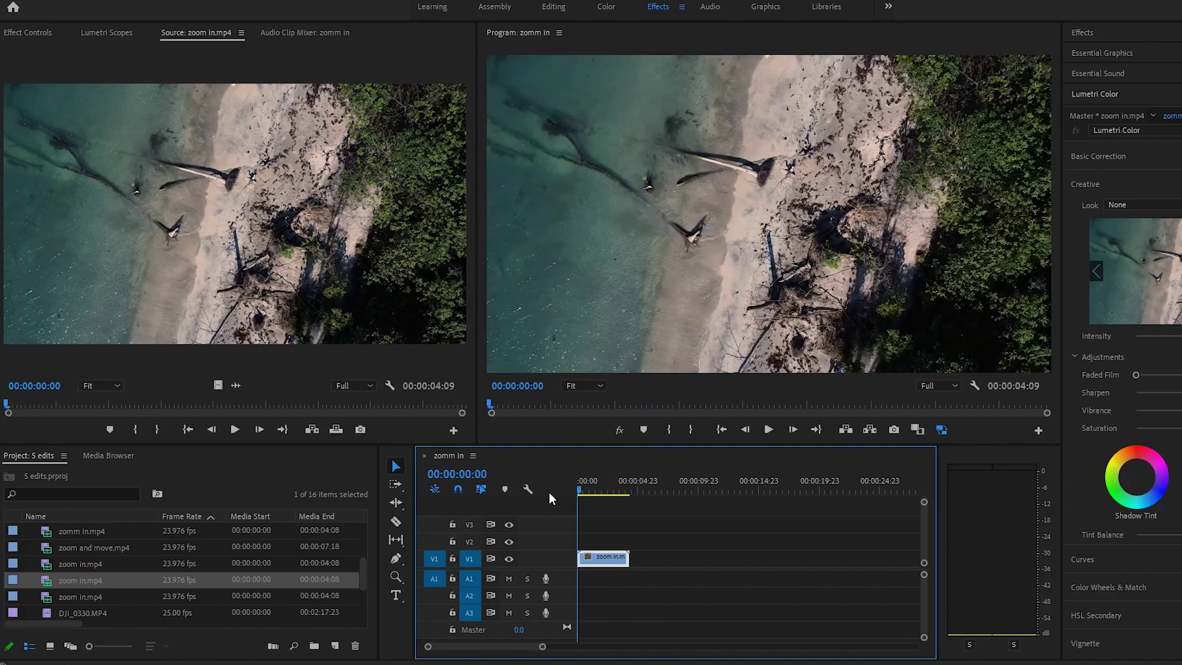
{"action": "left_click_drag", "start_coordinate": [630, 546], "coordinate": [659, 556]}
Turn on Reverse Speed for the copied zoom in clip in Speed/Duration
{"action": "right_click", "coordinate": [659, 556]}
{"action": "left_click", "coordinate": [722, 421]}
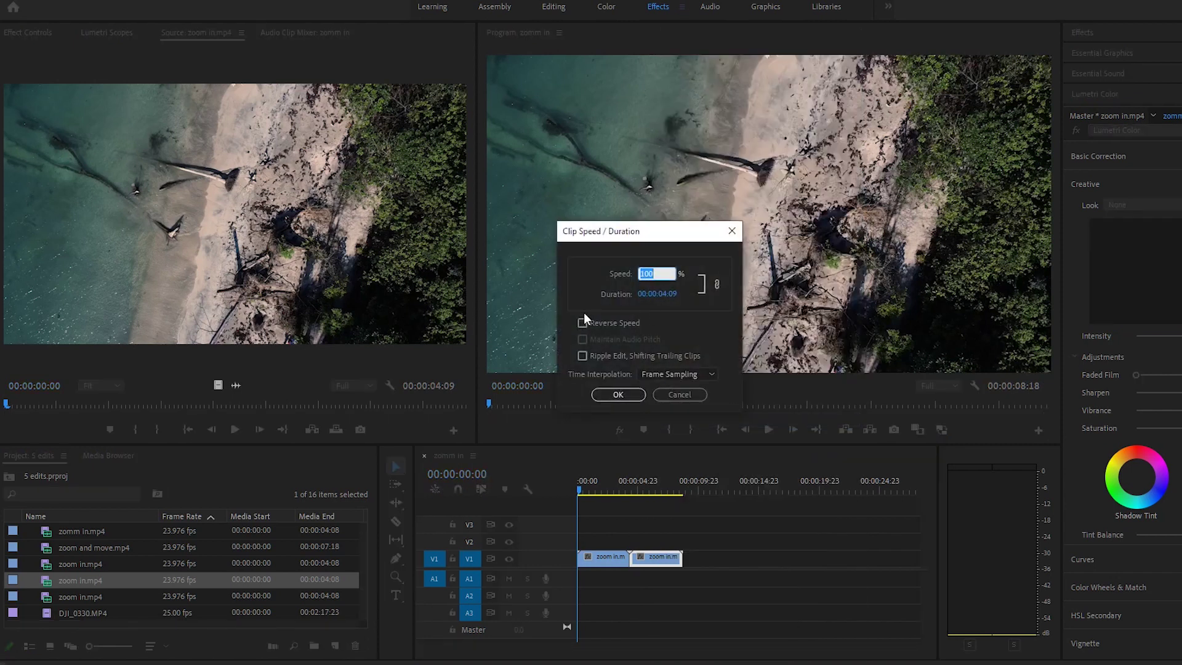
{"action": "left_click", "coordinate": [617, 394]}
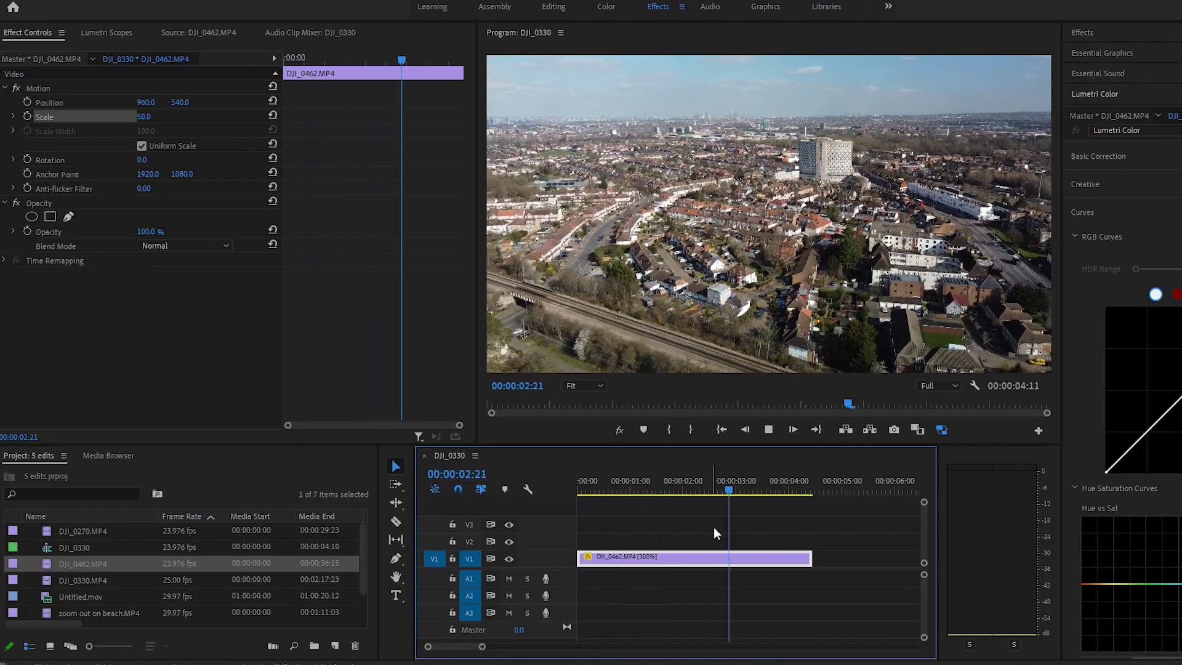
Keyframe DJI_0462's Position and Scale at 0:00, then set Scale to 108 at about 4:09
{"action": "left_click_drag", "start_coordinate": [800, 489], "coordinate": [545, 481]}
{"action": "left_click", "coordinate": [27, 102]}
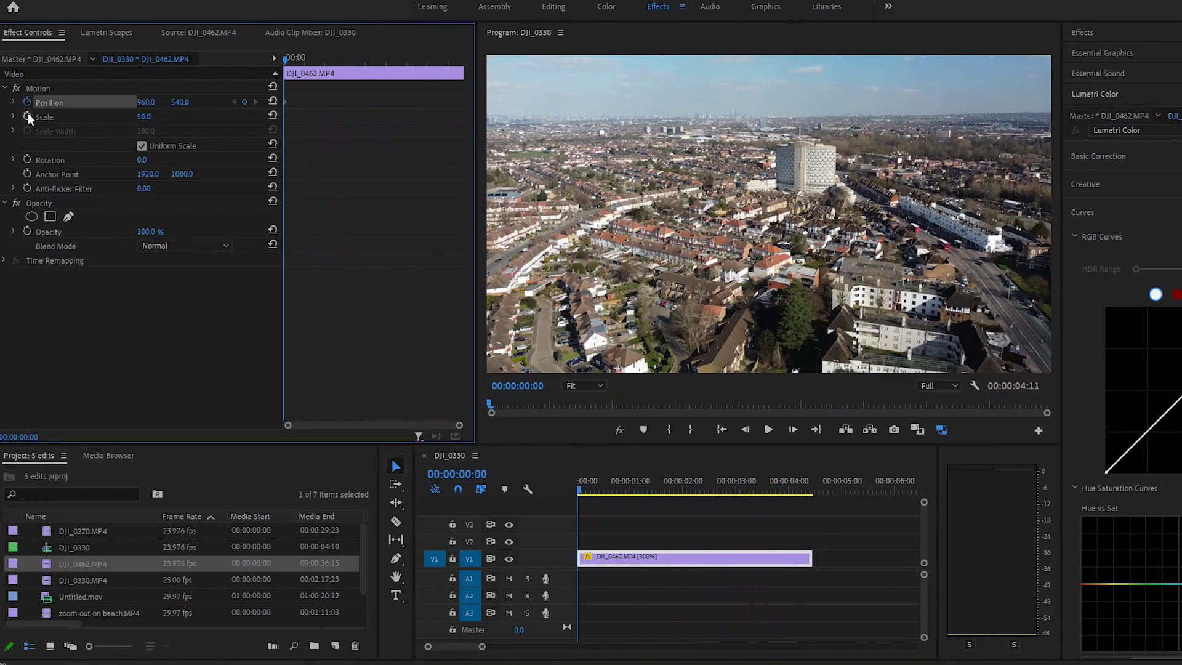
{"action": "left_click", "coordinate": [27, 117]}
{"action": "left_click_drag", "start_coordinate": [581, 488], "coordinate": [810, 496]}
{"action": "left_click_drag", "start_coordinate": [145, 117], "coordinate": [229, 102]}
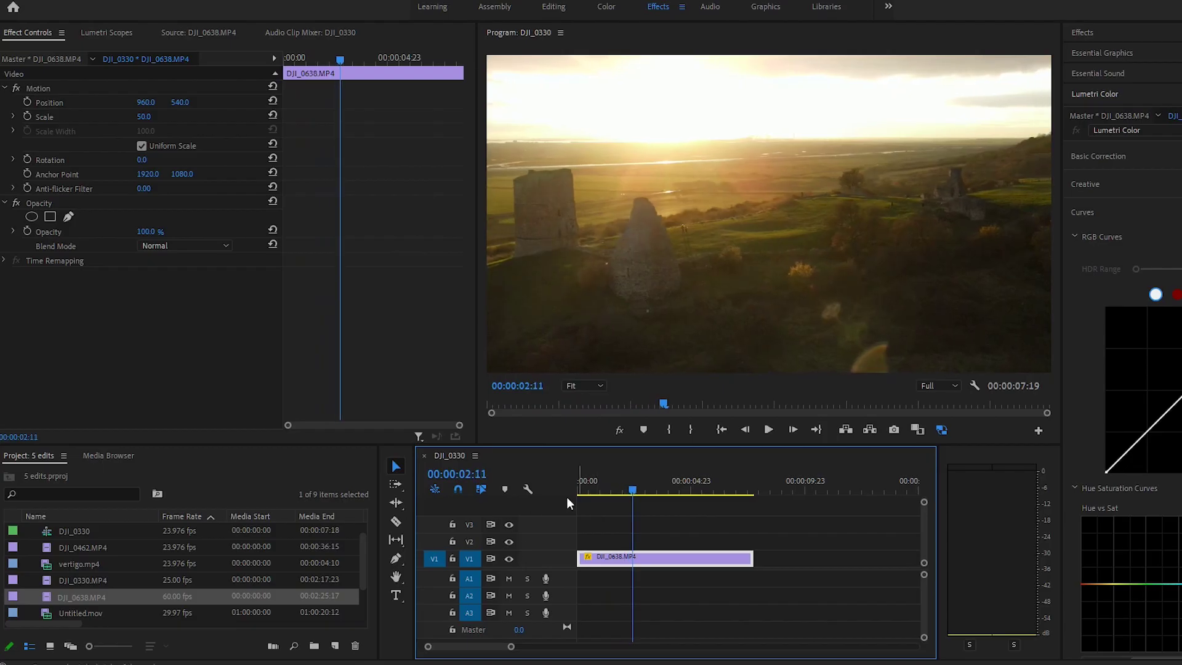
Preview the DJI_0638 ruins clip from the start and return to 0:00
{"action": "left_click", "coordinate": [578, 486]}
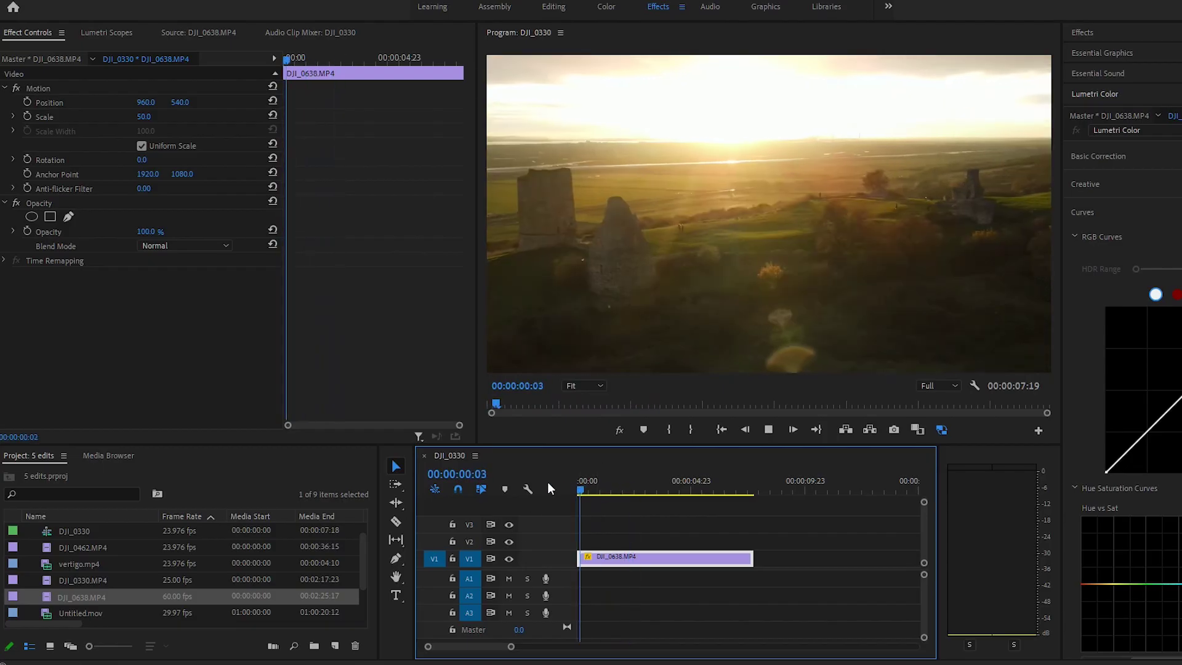
{"action": "key", "text": "space"}
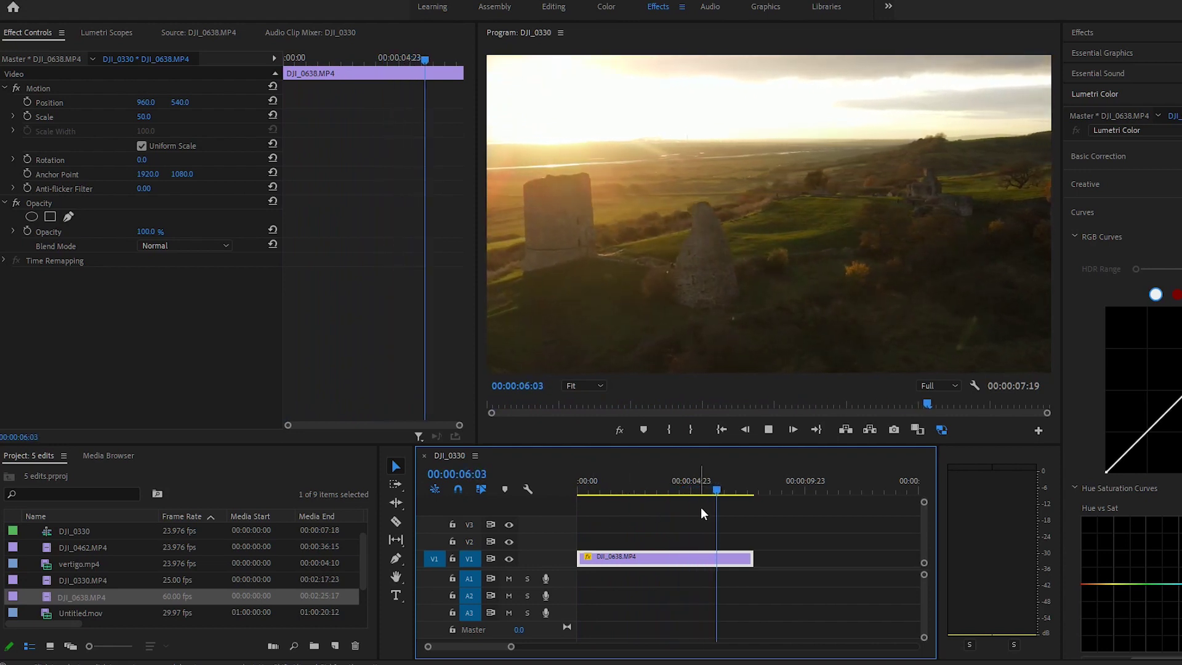
{"action": "key", "text": "Home"}
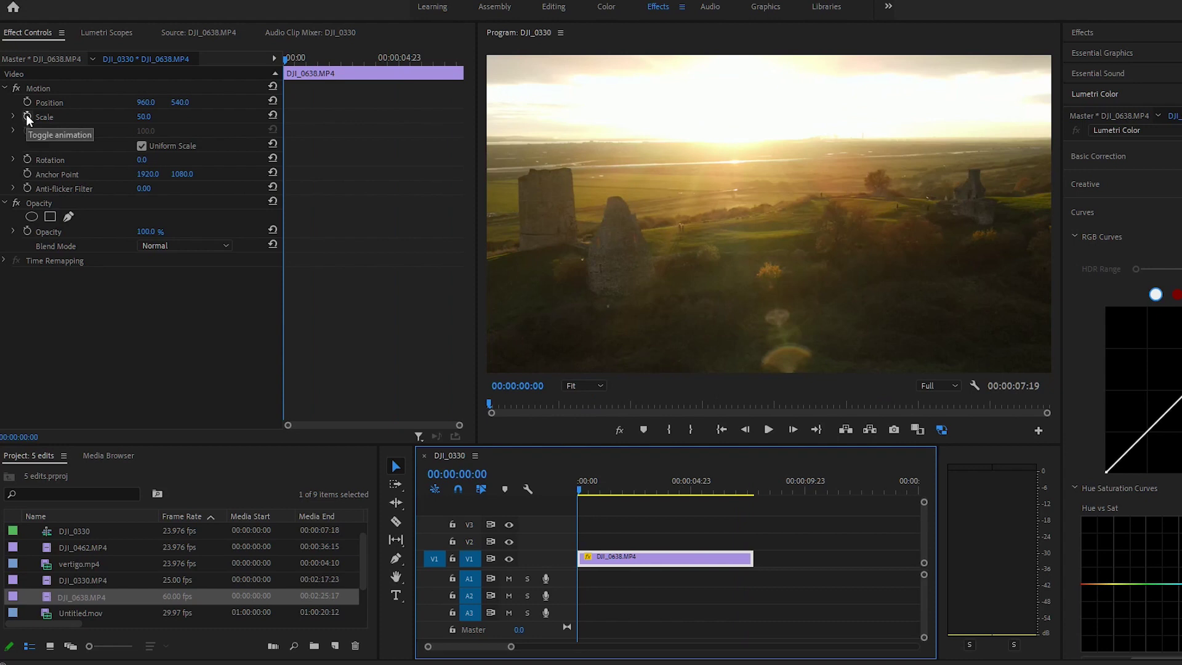
Keyframe Position and Scale at 0:00, then set Scale 100 and Position X 838 at 3:23
{"action": "left_click", "coordinate": [26, 115]}
{"action": "left_click", "coordinate": [27, 102]}
{"action": "left_click_drag", "start_coordinate": [590, 485], "coordinate": [751, 502]}
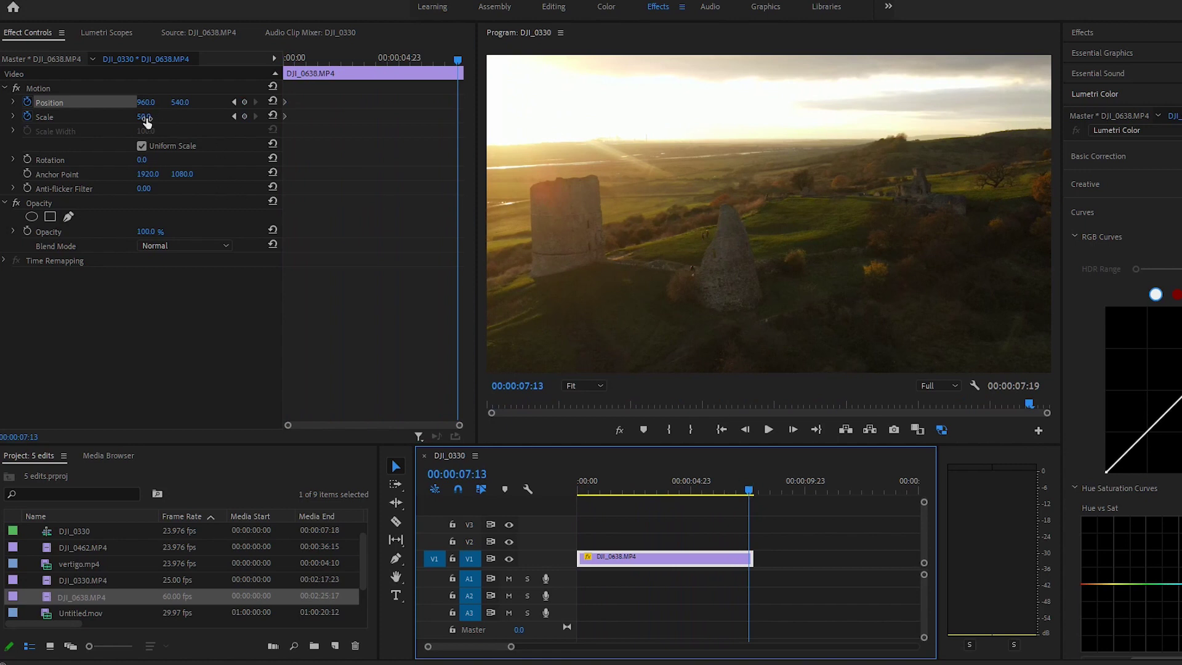
{"action": "mouse_move", "coordinate": [144, 117]}
{"action": "left_mouse_down"}
{"action": "mouse_move", "coordinate": [162, 117]}
{"action": "mouse_move", "coordinate": [134, 102]}
{"action": "mouse_move", "coordinate": [191, 102]}
{"action": "mouse_move", "coordinate": [151, 103]}
{"action": "left_mouse_up"}
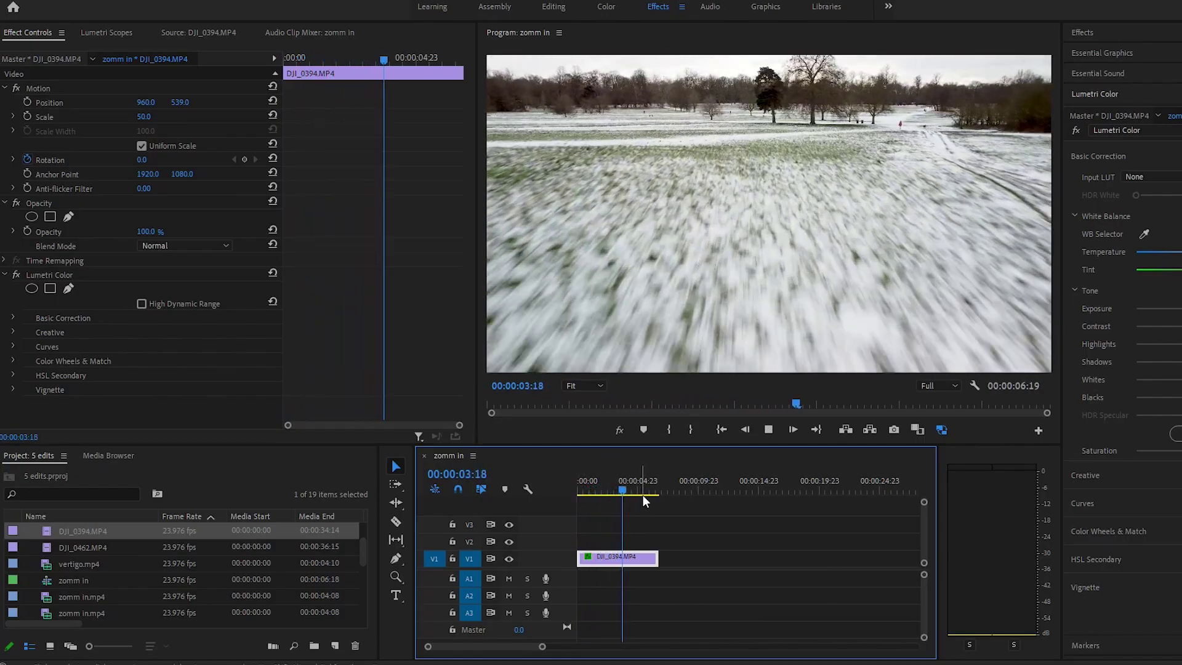
At 0:00, set DJI_0394's Rotation to 4° and Scale to 58
{"action": "left_click_drag", "start_coordinate": [653, 488], "coordinate": [556, 477]}
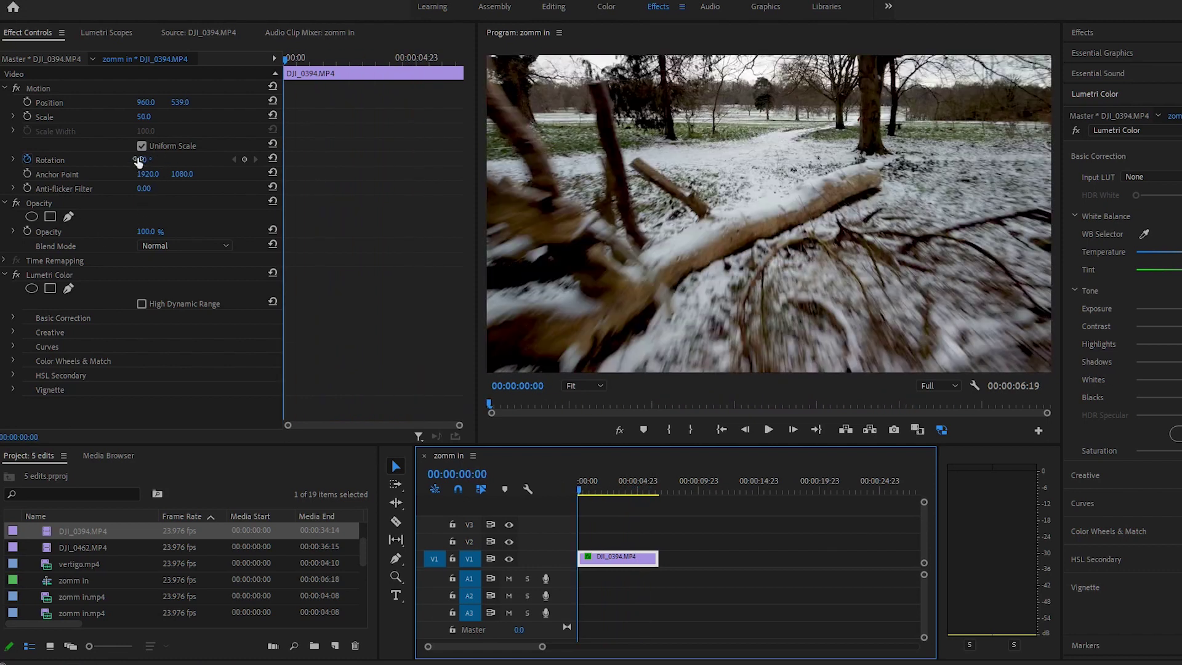
{"action": "left_click", "coordinate": [140, 160]}
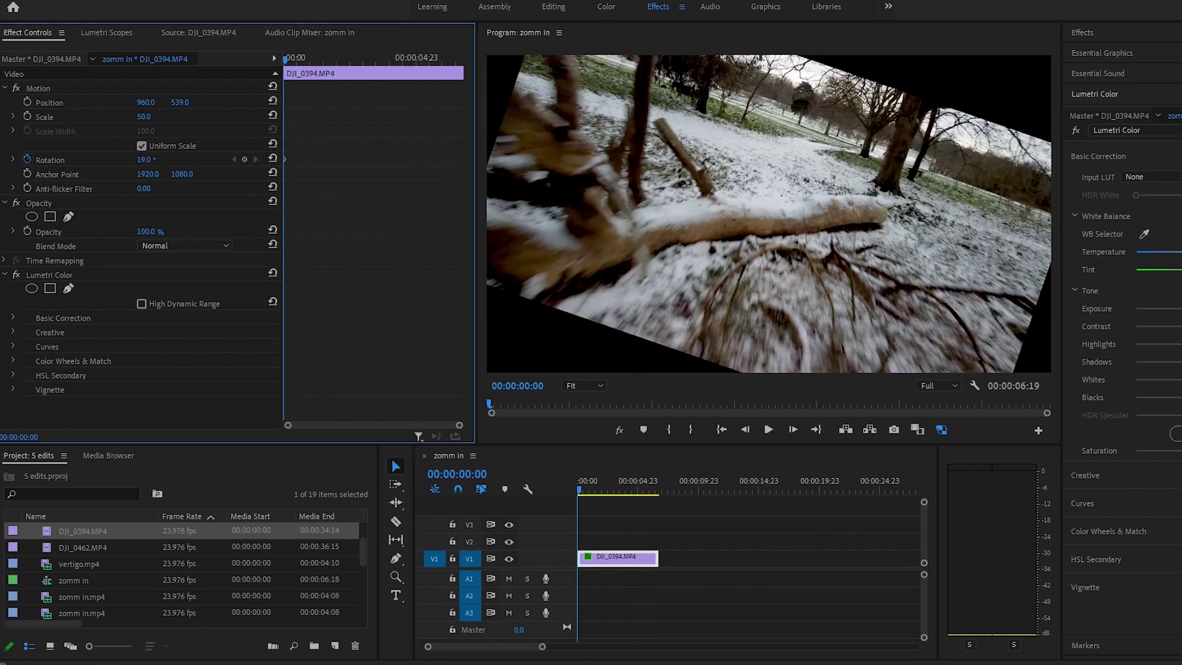
{"action": "left_click_drag", "start_coordinate": [142, 160], "coordinate": [144, 159]}
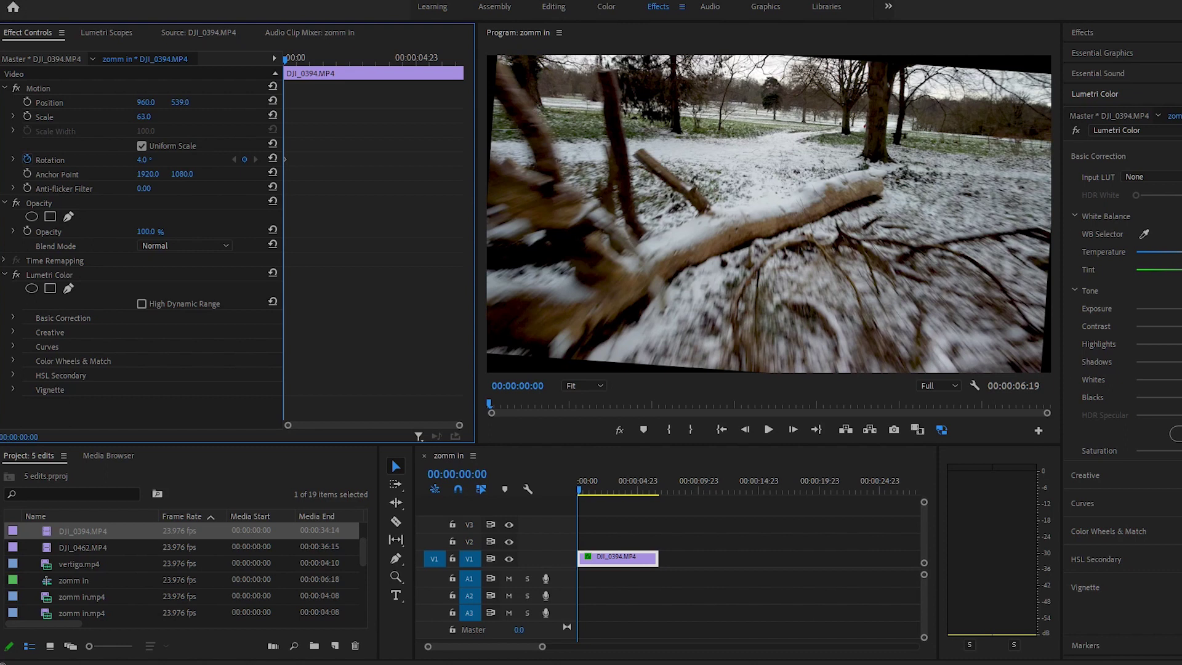
{"action": "left_click_drag", "start_coordinate": [144, 117], "coordinate": [149, 116]}
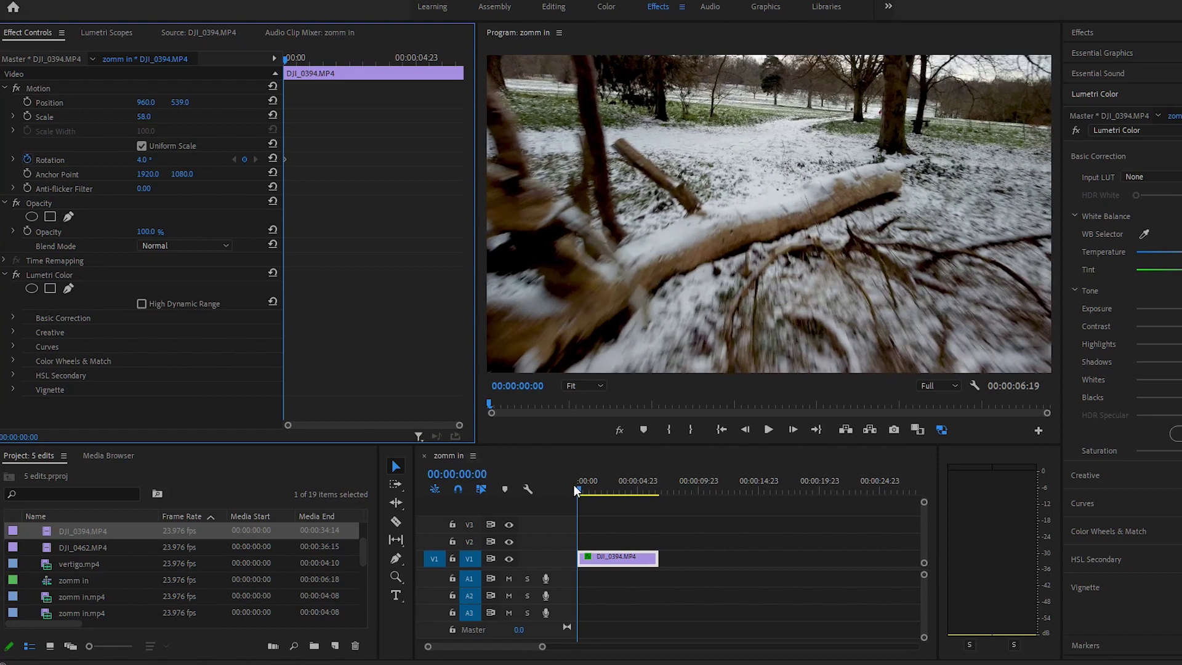
Add a negative-tilt rotation keyframe around 2:21, then move the playhead to 5:22
{"action": "left_click_drag", "start_coordinate": [583, 489], "coordinate": [611, 490]}
{"action": "mouse_move", "coordinate": [140, 161]}
{"action": "left_mouse_down"}
{"action": "mouse_move", "coordinate": [125, 161]}
{"action": "mouse_move", "coordinate": [136, 161]}
{"action": "left_mouse_up"}
{"action": "left_click_drag", "start_coordinate": [611, 490], "coordinate": [649, 496]}
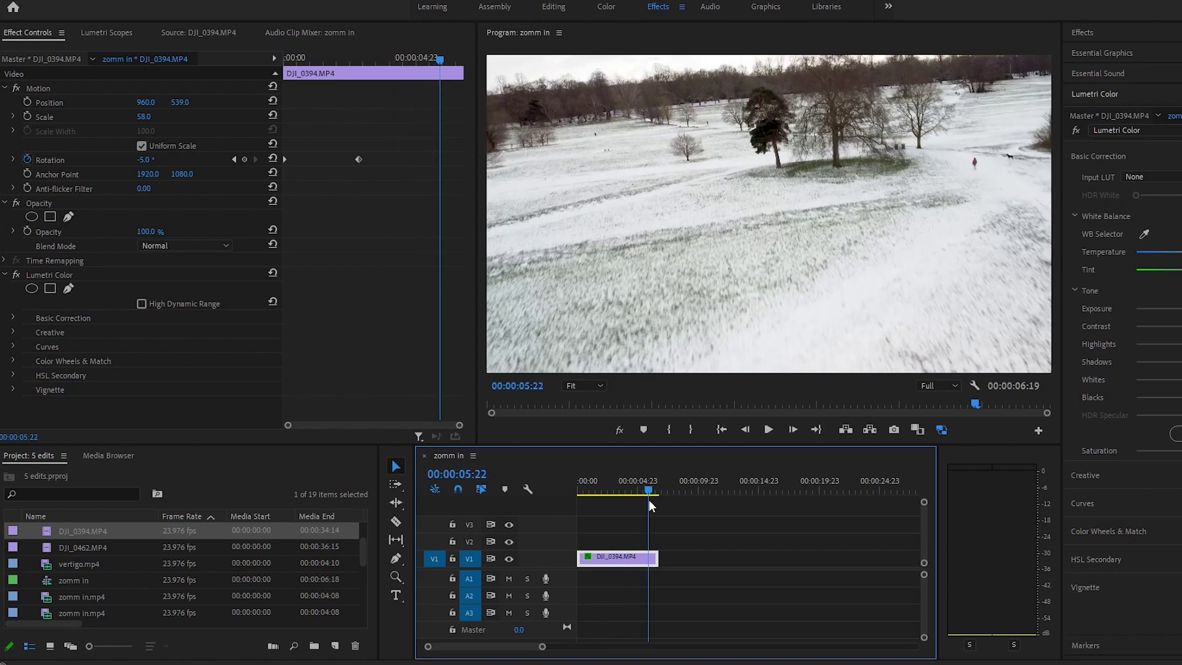
Set Rotation to 3° at 5:22 and give both rotation keyframes Bezier interpolation
{"action": "left_click", "coordinate": [138, 118]}
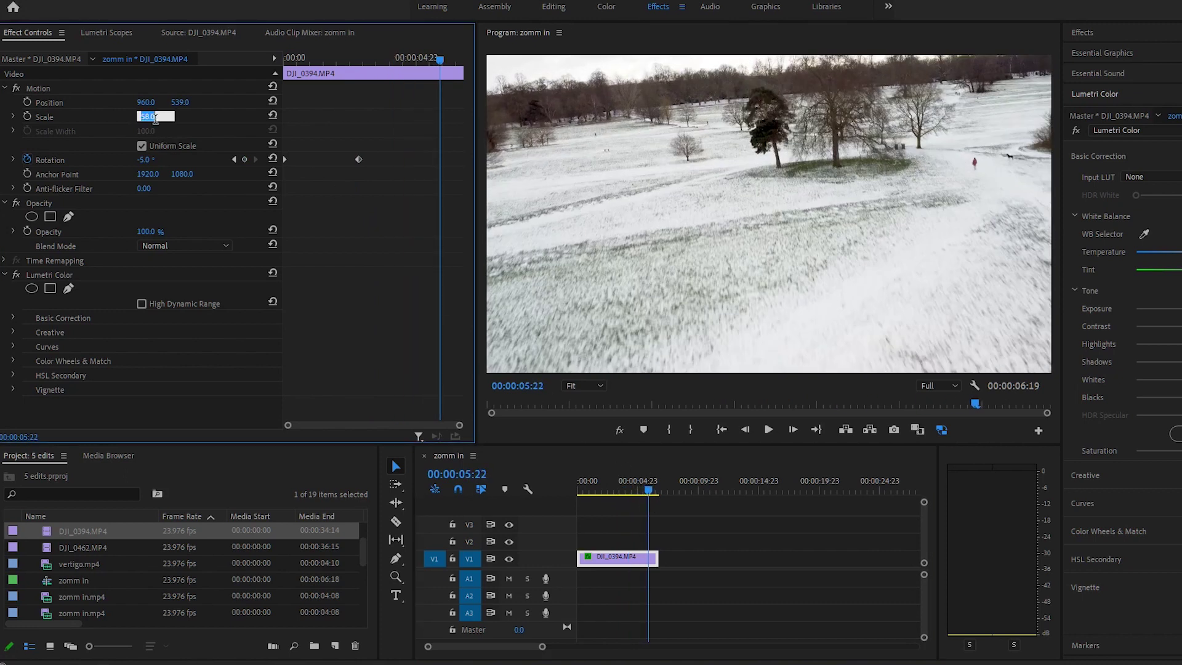
{"action": "left_click_drag", "start_coordinate": [142, 159], "coordinate": [150, 160]}
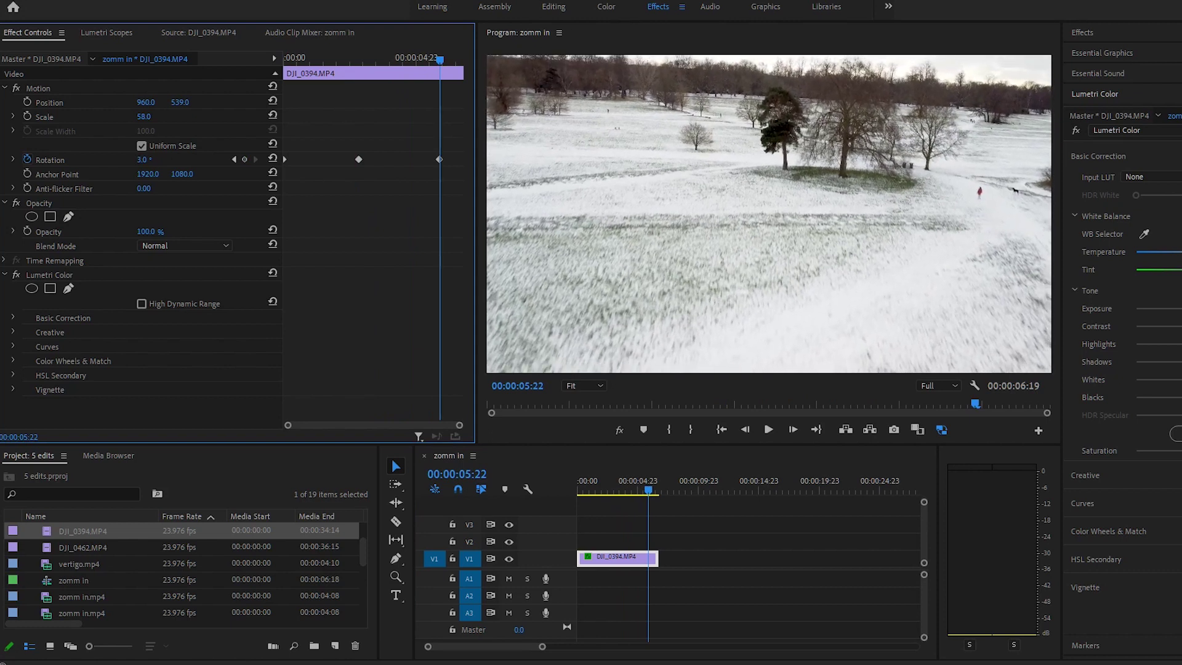
{"action": "left_click_drag", "start_coordinate": [459, 189], "coordinate": [290, 144]}
{"action": "right_click", "coordinate": [360, 161]}
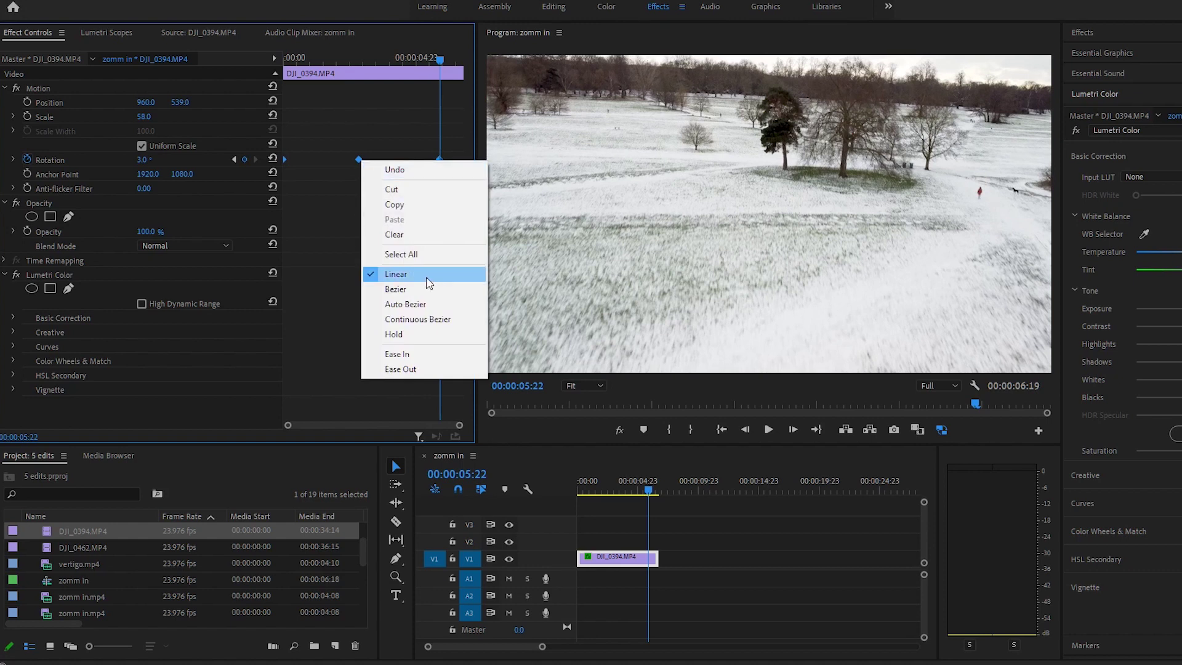
{"action": "left_click", "coordinate": [411, 290]}
{"action": "left_click", "coordinate": [617, 485]}
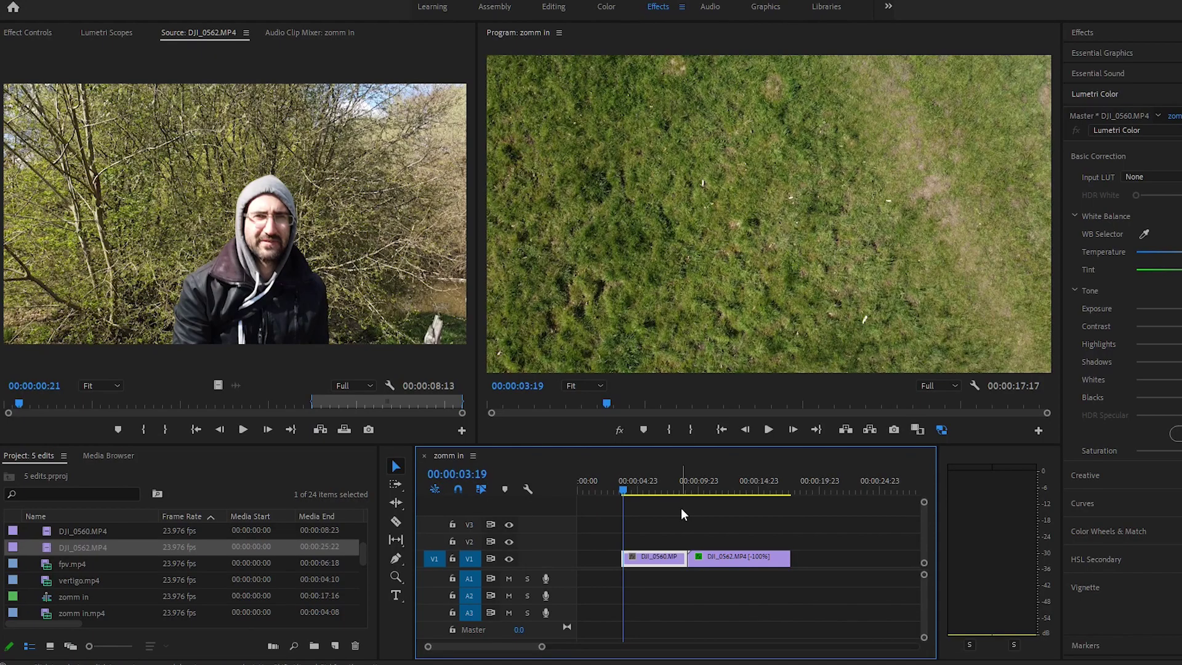
{"action": "key", "text": "space"}
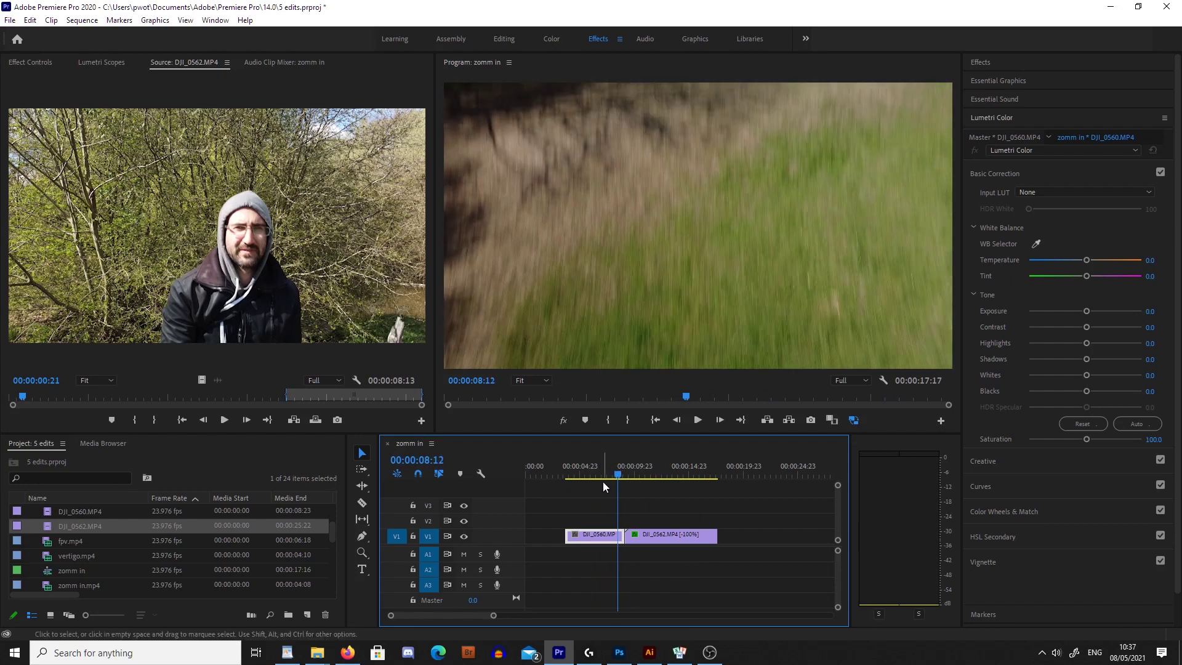
Trim DJI_0560's end and DJI_0562's start so the two clips meet with no gap
{"action": "key", "text": "Left"}
{"action": "key", "text": "Left"}
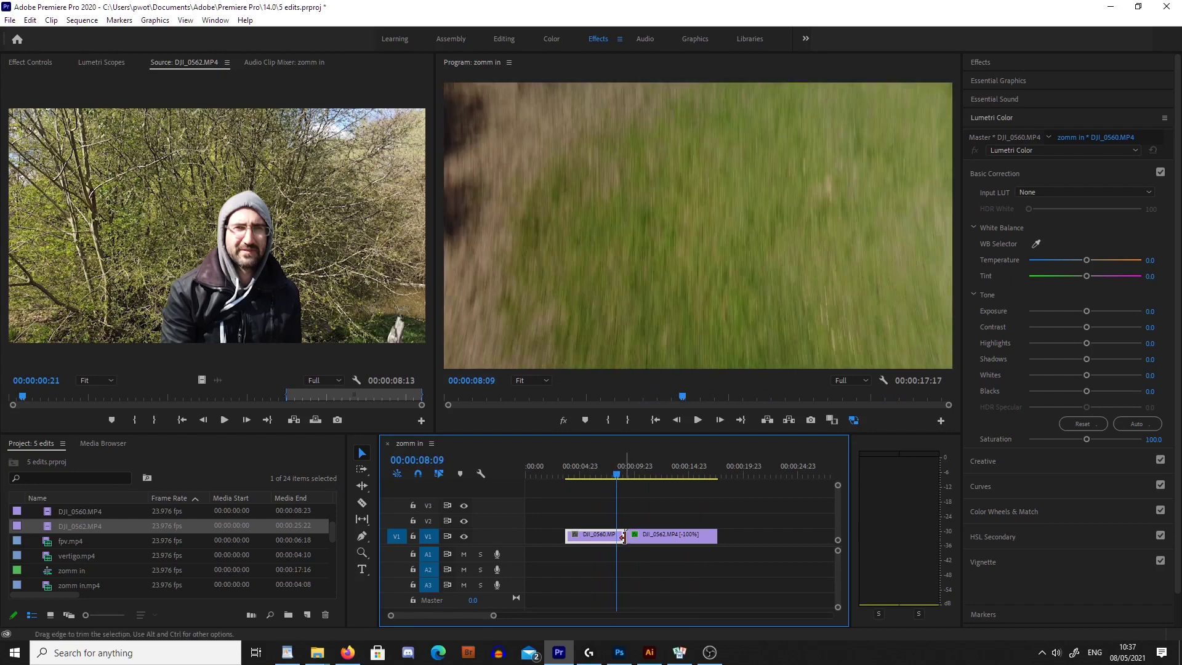
{"action": "left_click_drag", "start_coordinate": [619, 537], "coordinate": [614, 538]}
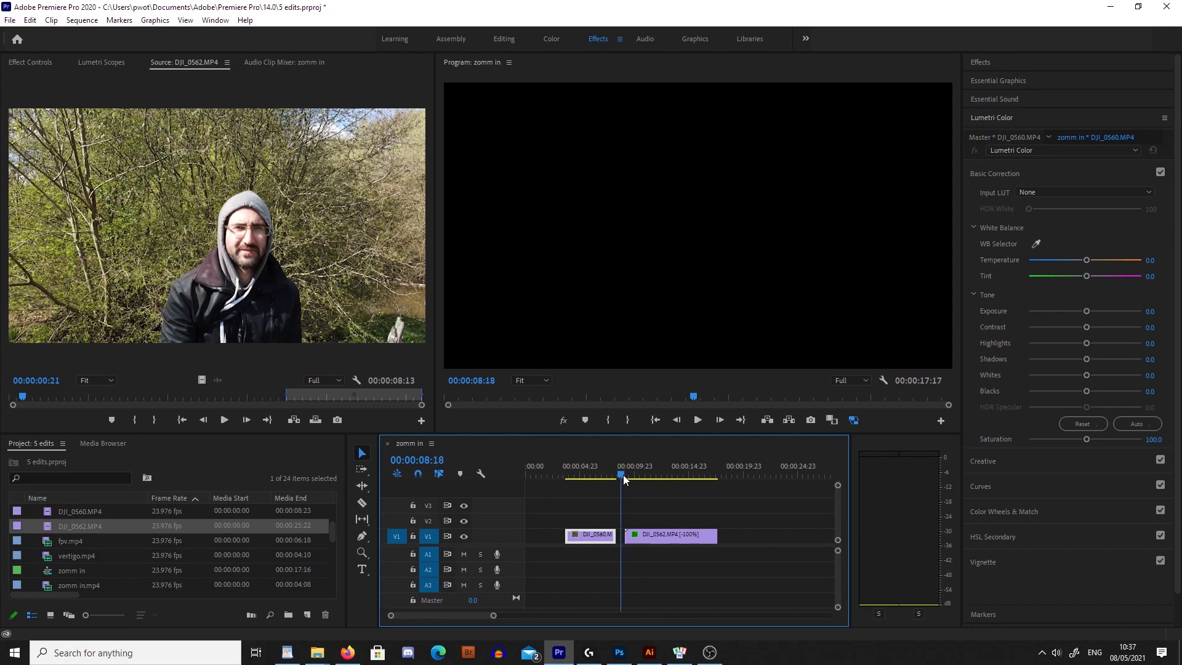
{"action": "left_click", "coordinate": [628, 477]}
{"action": "left_click_drag", "start_coordinate": [629, 477], "coordinate": [655, 477]}
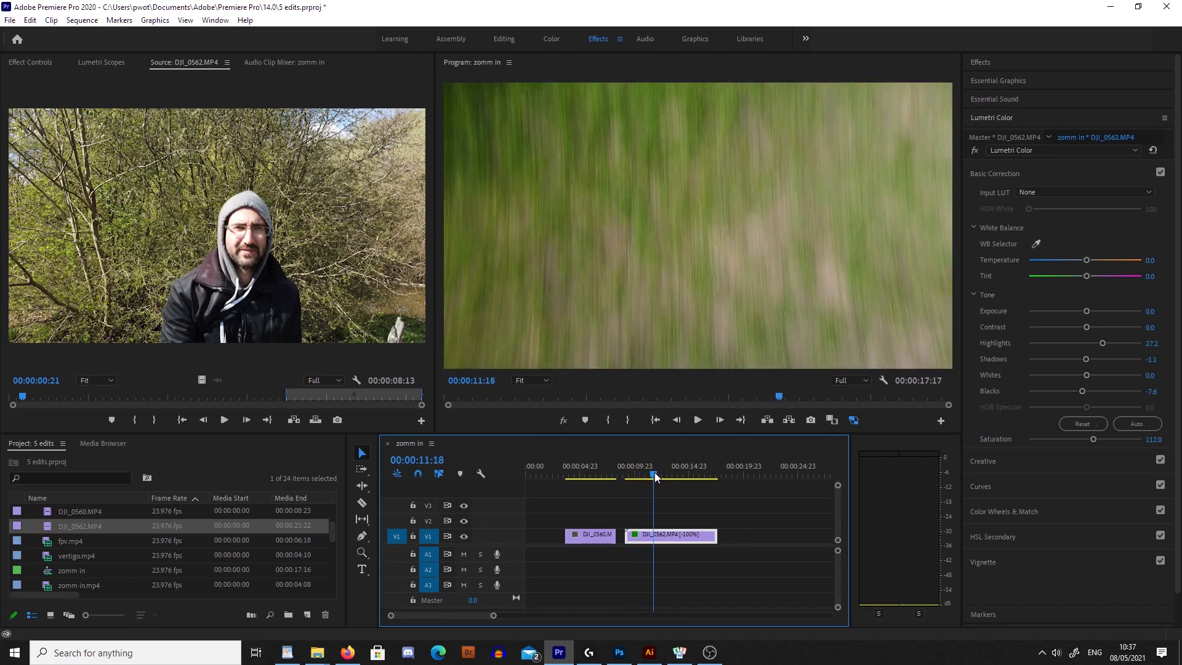
{"action": "mouse_move", "coordinate": [629, 534]}
{"action": "left_mouse_down"}
{"action": "mouse_move", "coordinate": [656, 536]}
{"action": "mouse_move", "coordinate": [634, 539]}
{"action": "left_mouse_up"}
Add a Cross Dissolve at the cut between the clips and shorten it
{"action": "right_click", "coordinate": [618, 536]}
{"action": "left_click", "coordinate": [668, 614]}
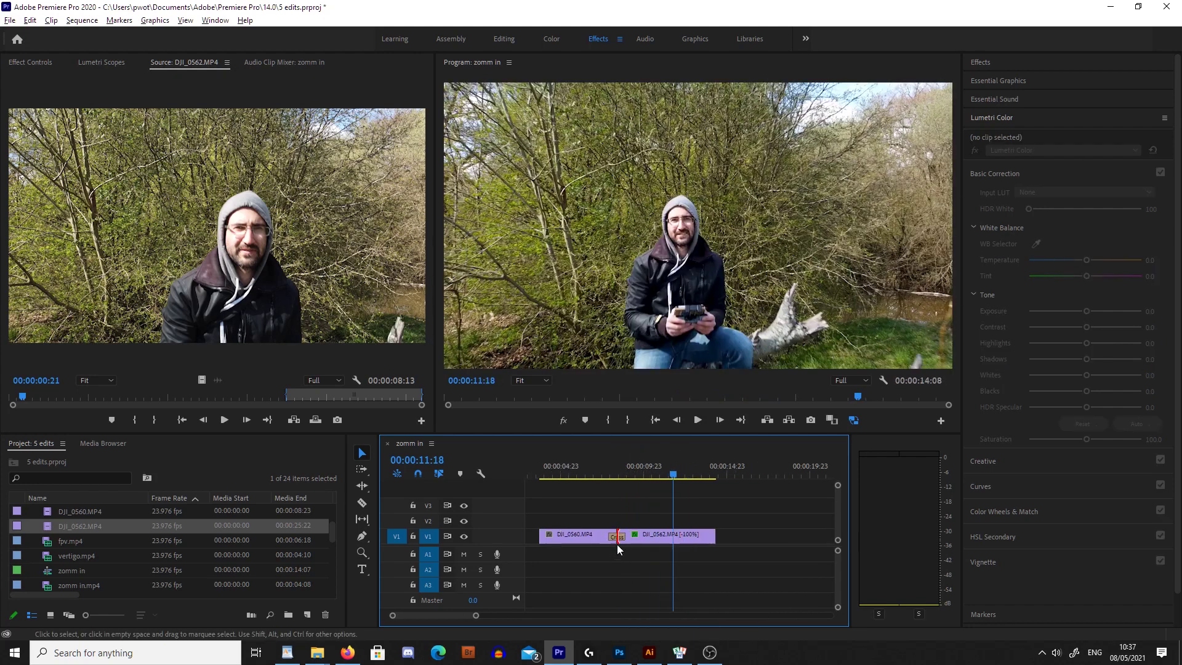
{"action": "key", "text": "="}
{"action": "key", "text": "="}
{"action": "key", "text": "="}
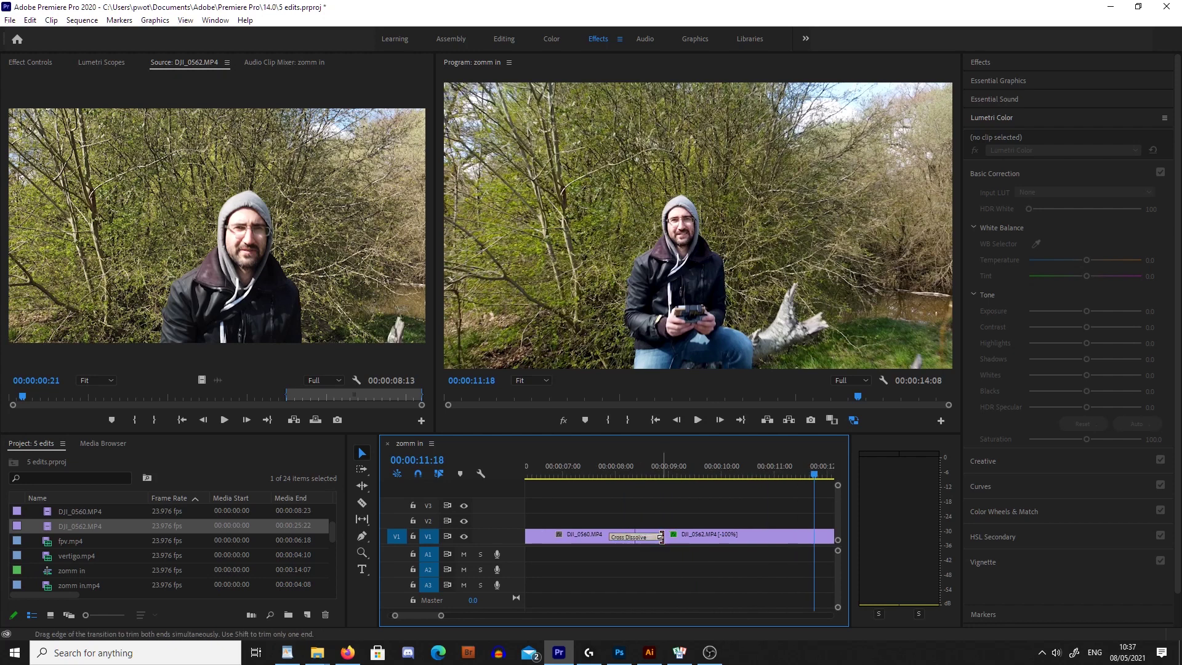
{"action": "left_click_drag", "start_coordinate": [662, 537], "coordinate": [643, 530]}
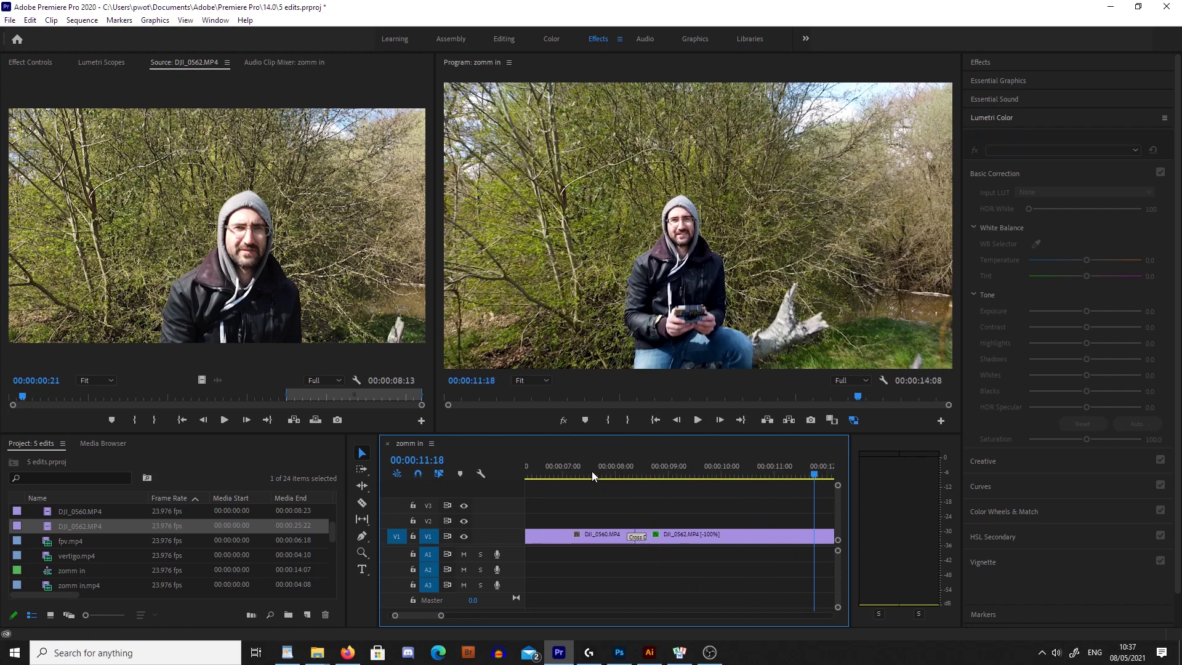